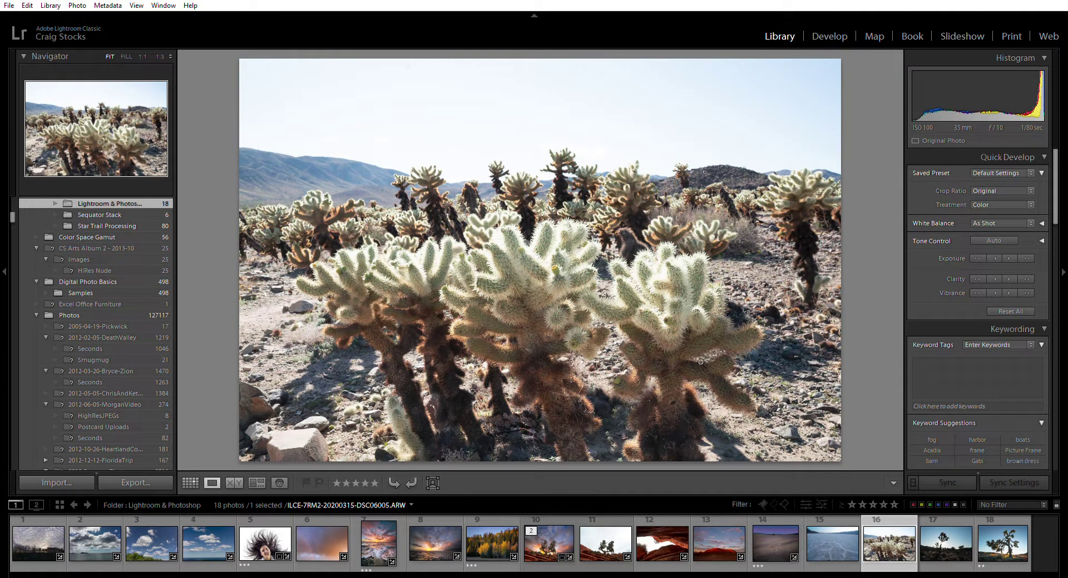
# Open the cactus photo for developing and set its overall exposure to -0.53.
pyautogui.click(830, 25)
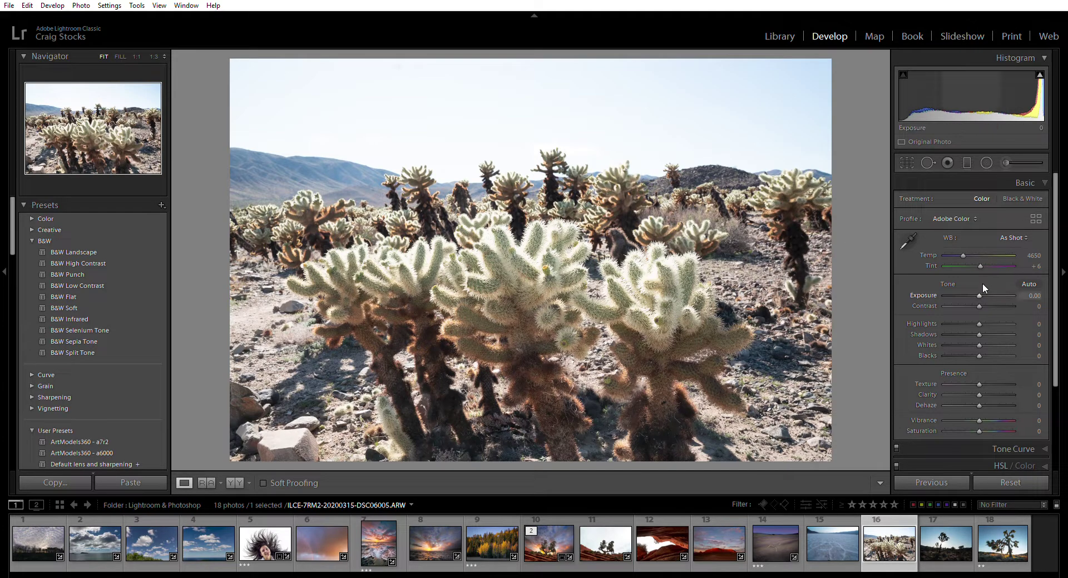
pyautogui.moveTo(980, 282); pyautogui.dragTo(975, 282)
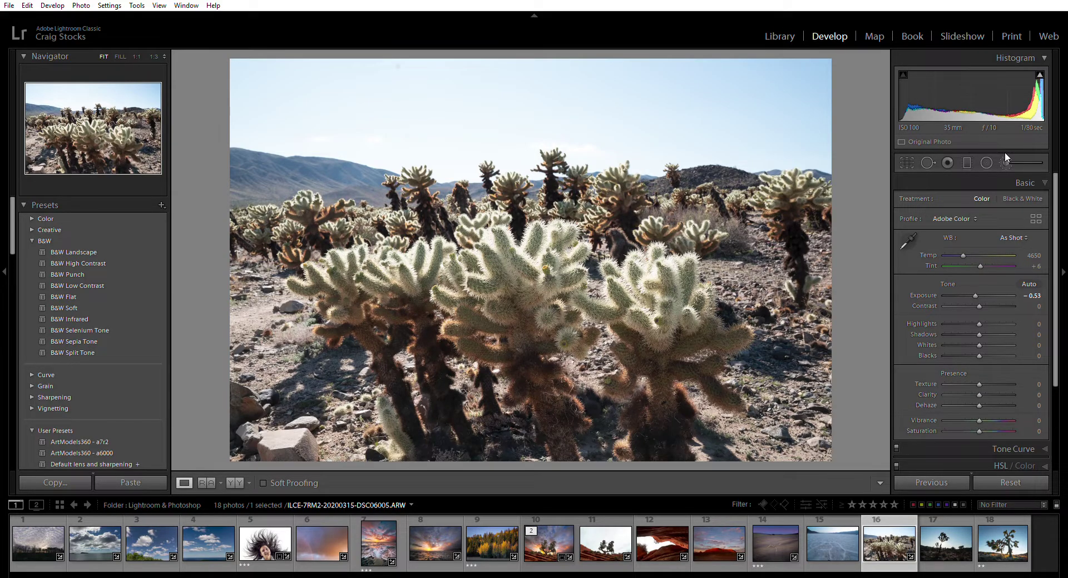
# Draw a graduated filter with exposure -1.02 from the middle of the sky down to the middle of the central cactus.
pyautogui.click(967, 156)
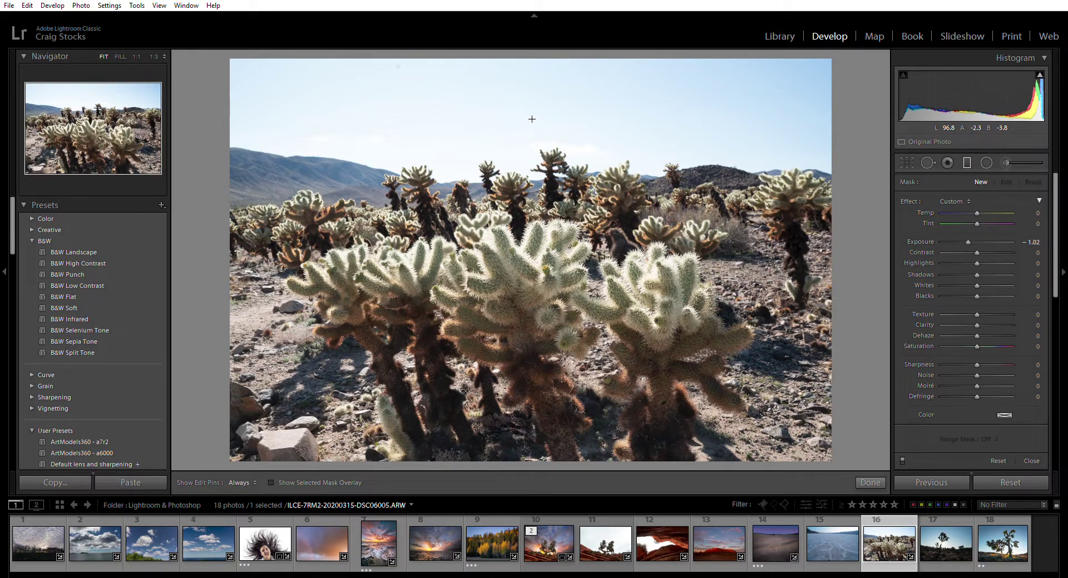
pyautogui.moveTo(529, 121); pyautogui.dragTo(533, 312)
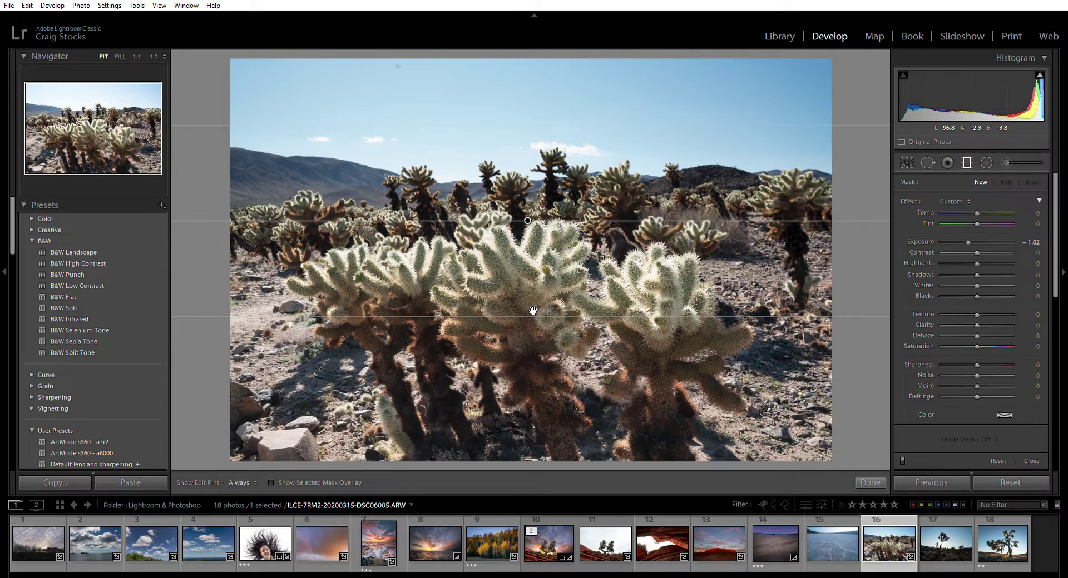
pyautogui.moveTo(533, 312); pyautogui.dragTo(532, 311)
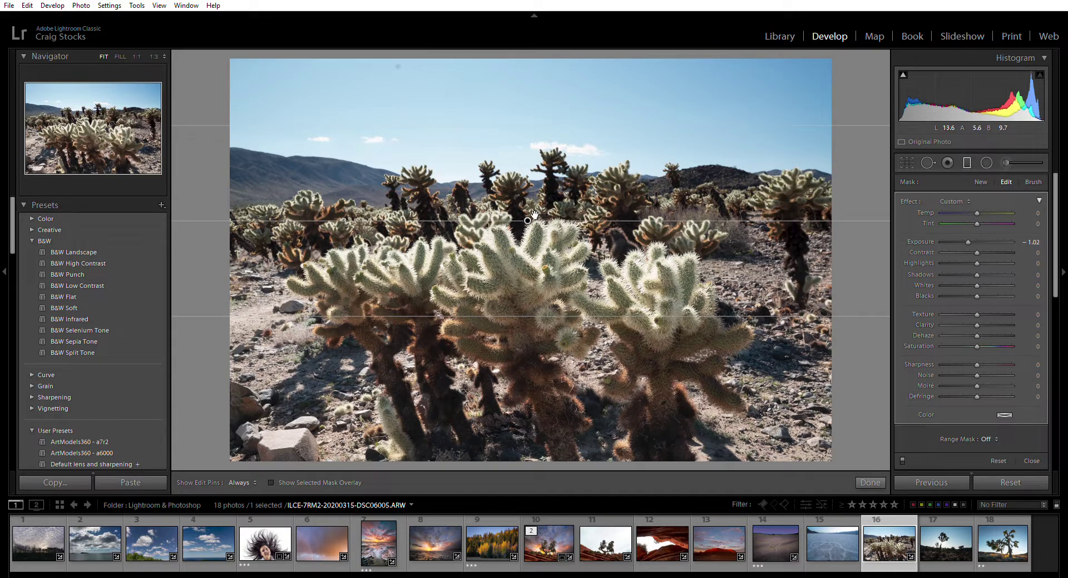
# Reposition the graduated filter by lowering its upper and lower boundary lines, and tilt it slightly clockwise.
pyautogui.moveTo(536, 217)
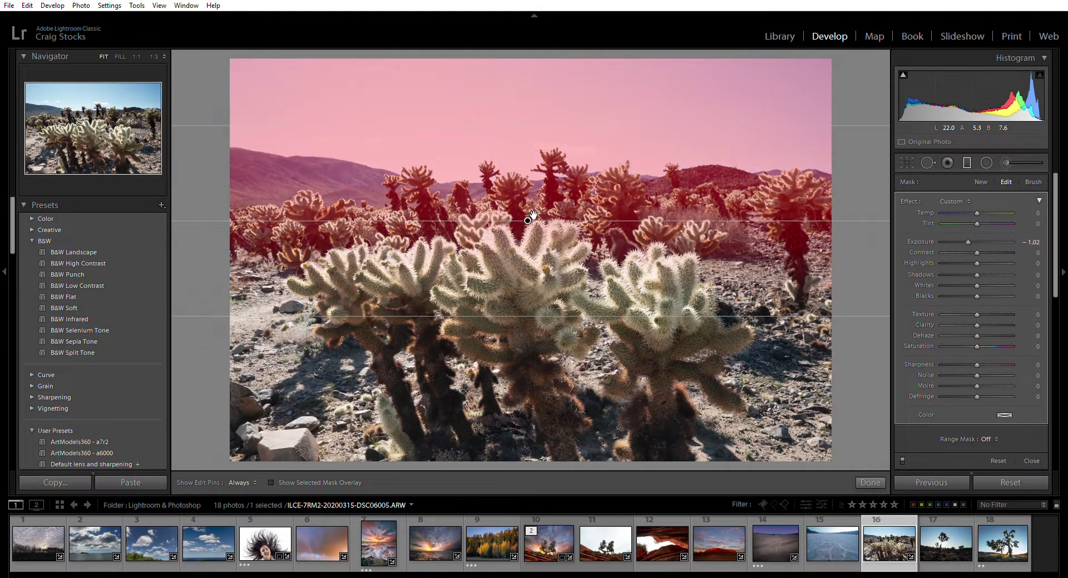
pyautogui.moveTo(533, 214)
pyautogui.mouseDown()
pyautogui.moveTo(518, 243)
pyautogui.moveTo(518, 221)
pyautogui.moveTo(539, 206)
pyautogui.mouseUp()
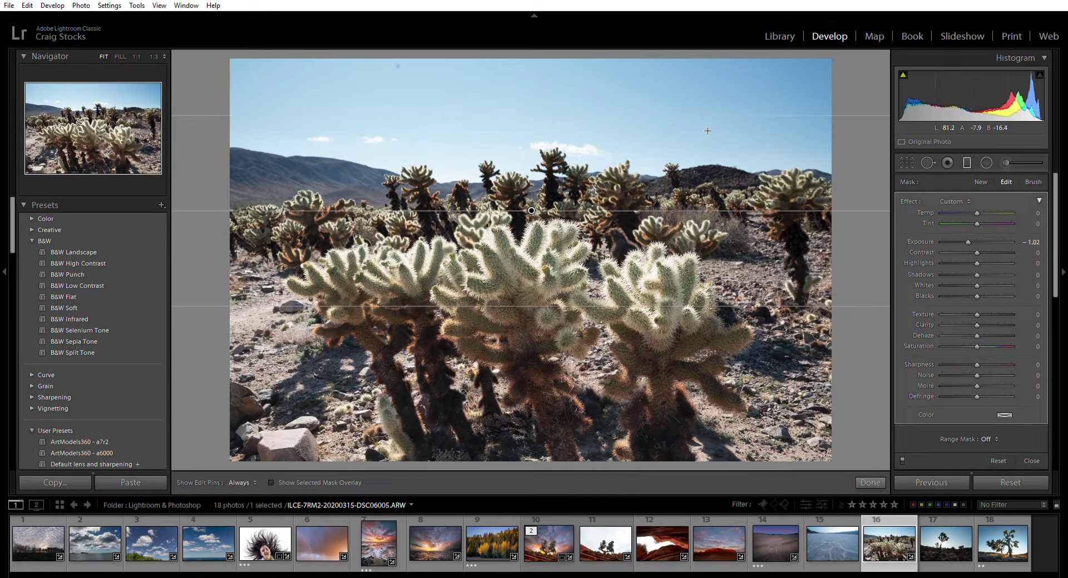
pyautogui.moveTo(705, 111); pyautogui.dragTo(698, 135)
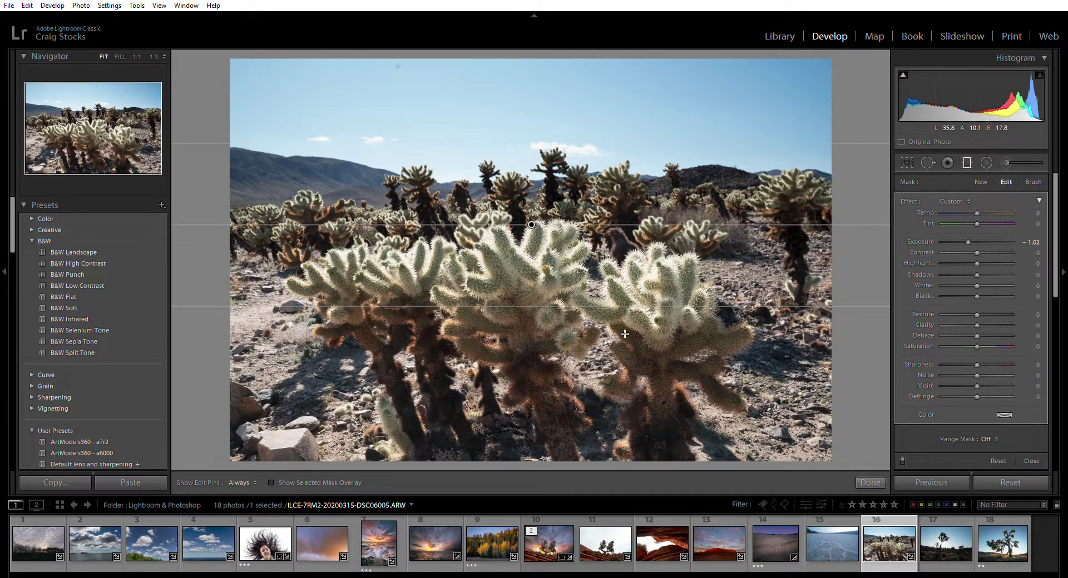
pyautogui.moveTo(629, 305); pyautogui.dragTo(627, 370)
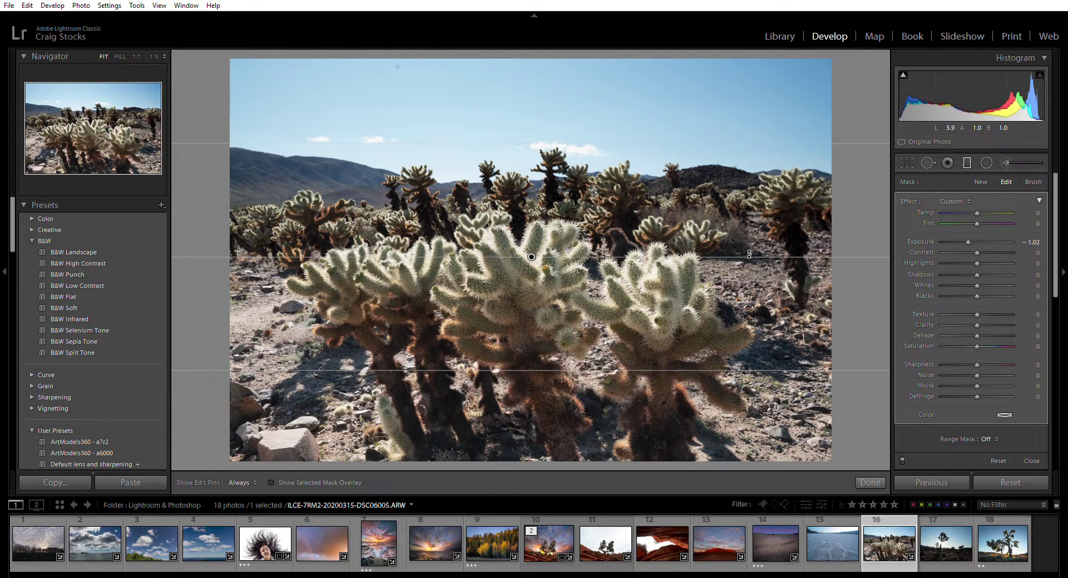
pyautogui.moveTo(749, 253); pyautogui.dragTo(752, 259)
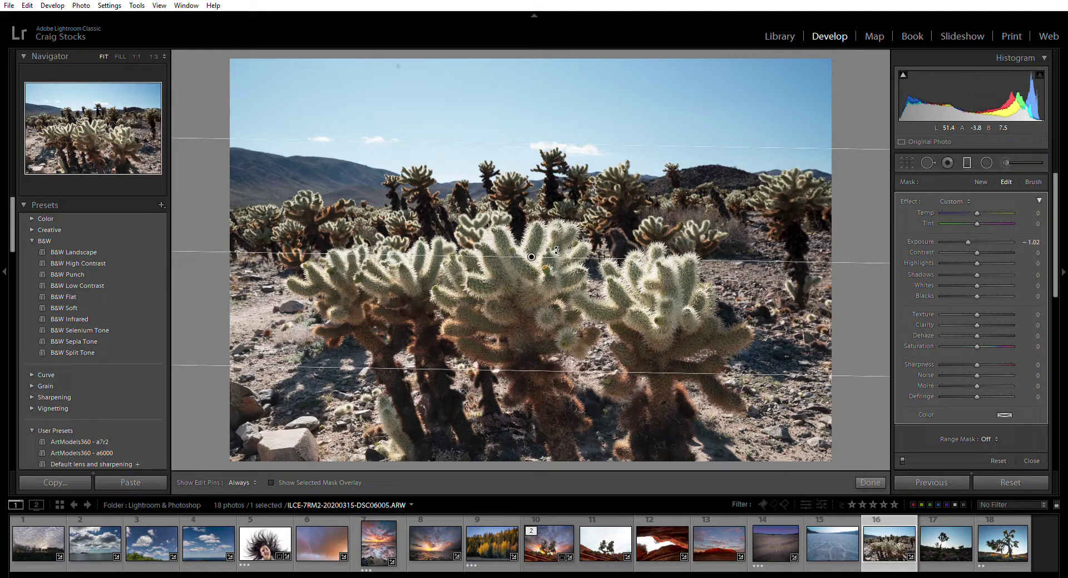
pyautogui.moveTo(556, 250); pyautogui.dragTo(837, 260)
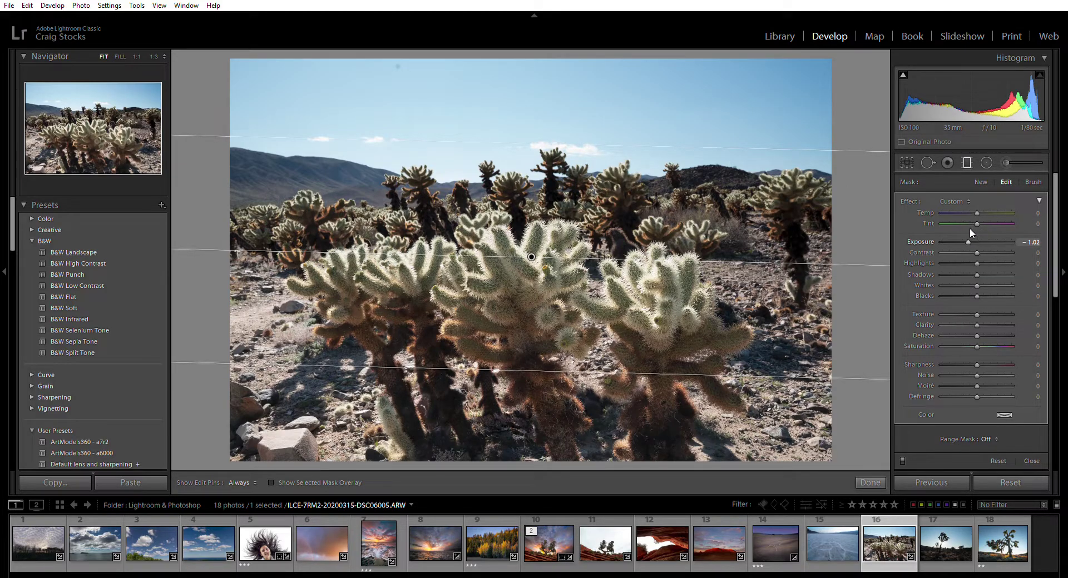
# Set the graduated filter's exposure to -0.89, highlights -43, whites -17, saturation -14, temp 5 and tint 10.
pyautogui.moveTo(970, 229); pyautogui.dragTo(973, 275)
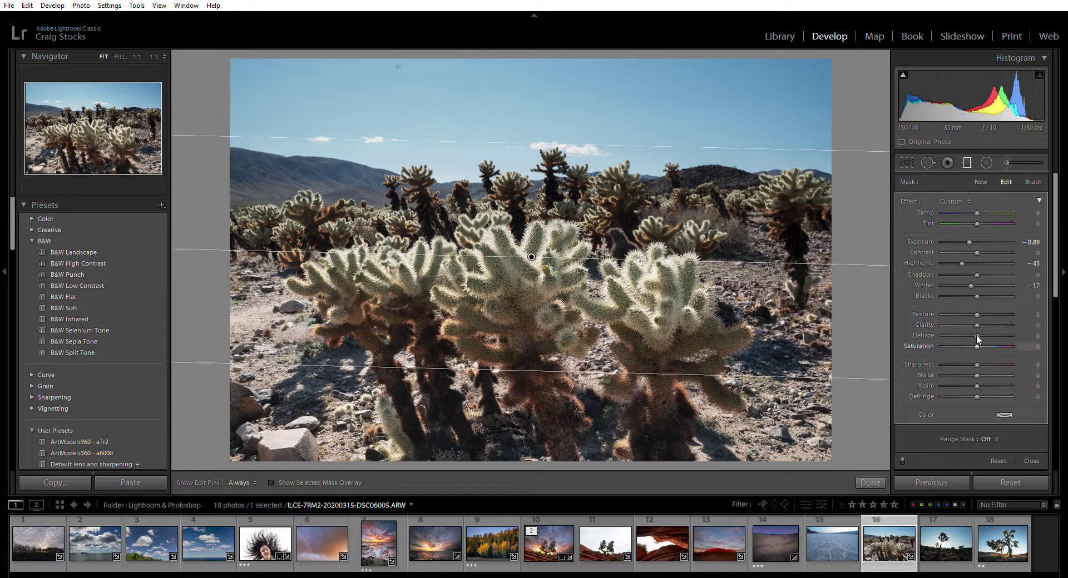
pyautogui.moveTo(976, 335); pyautogui.dragTo(972, 335)
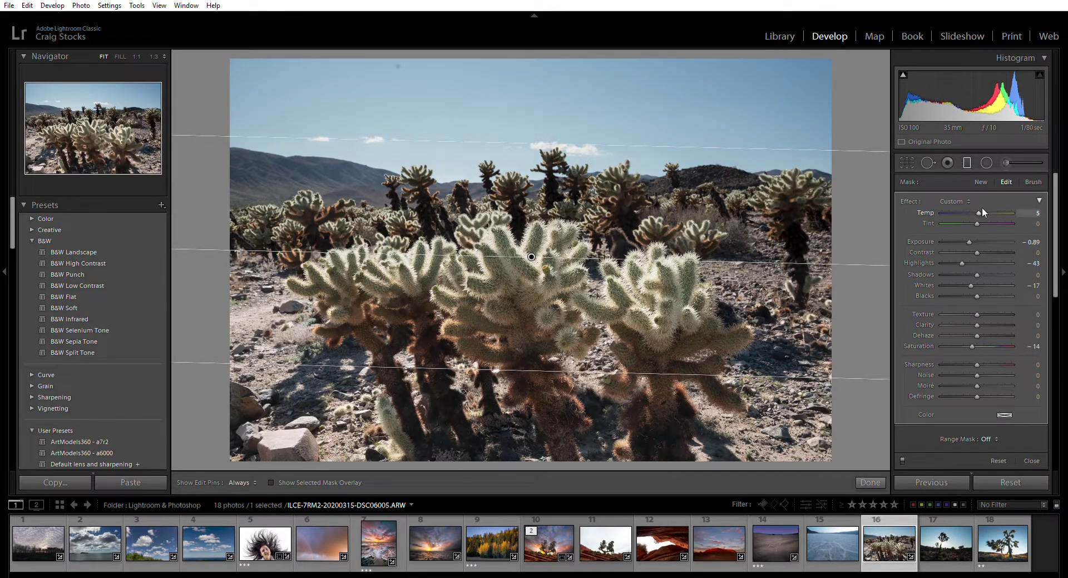
pyautogui.moveTo(977, 213); pyautogui.dragTo(979, 213)
# Draw a wide inverted radial filter with exposure -1.02 and centre it on the middle foreground cactus.
pyautogui.click(986, 162)
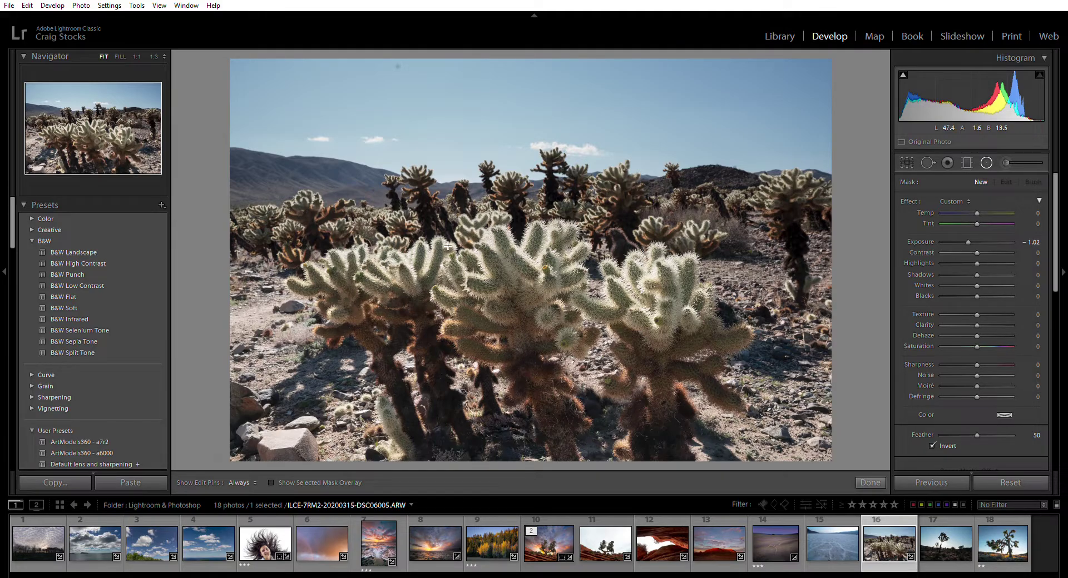
pyautogui.moveTo(440, 245); pyautogui.dragTo(804, 392)
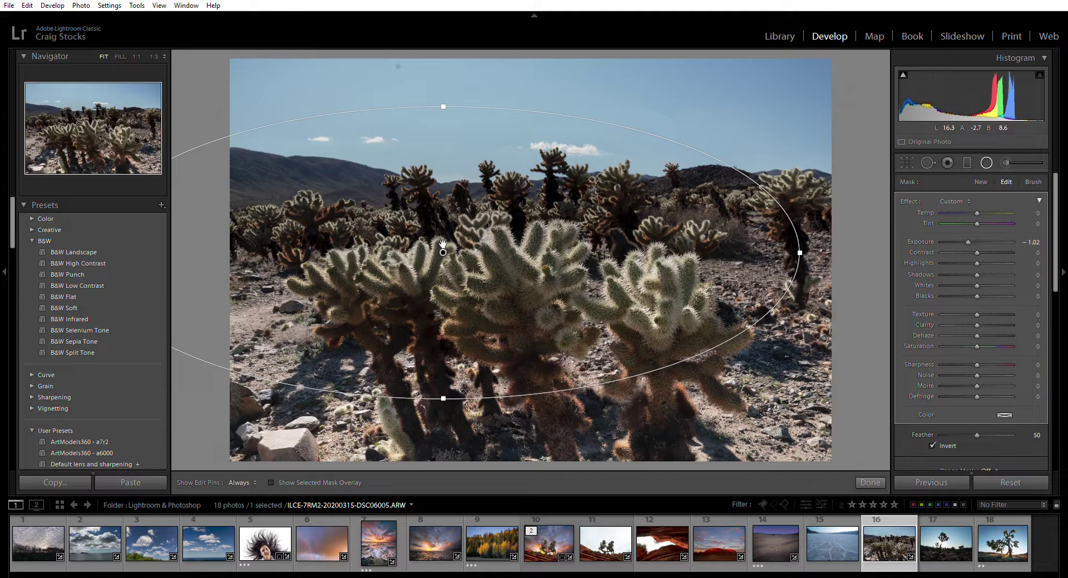
pyautogui.moveTo(443, 252); pyautogui.dragTo(527, 285)
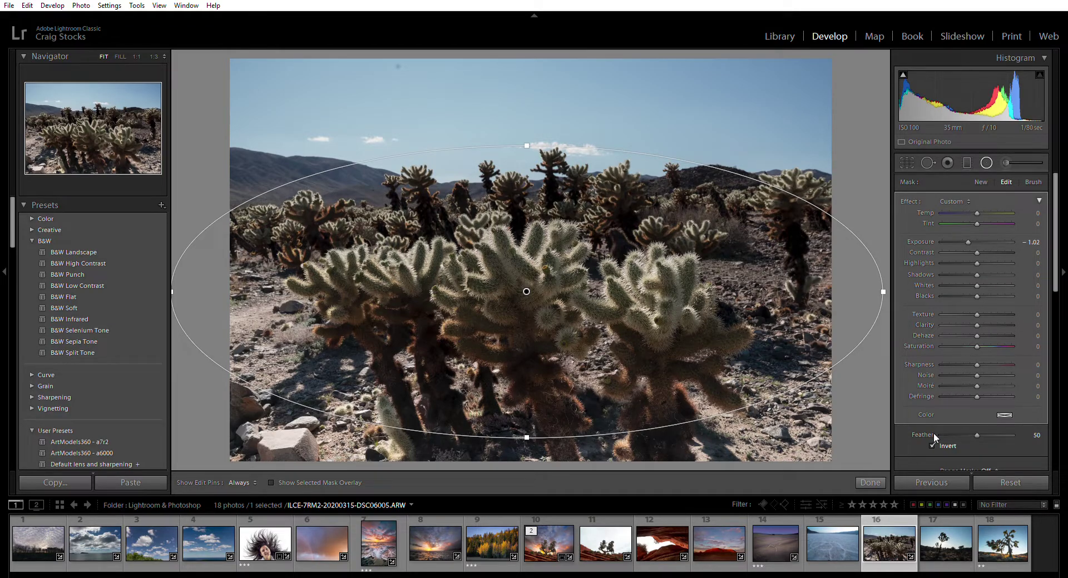
# Compare the radial filter's effect inside and outside the ellipse by toggling its inversion, leaving Invert on.
pyautogui.press("'")
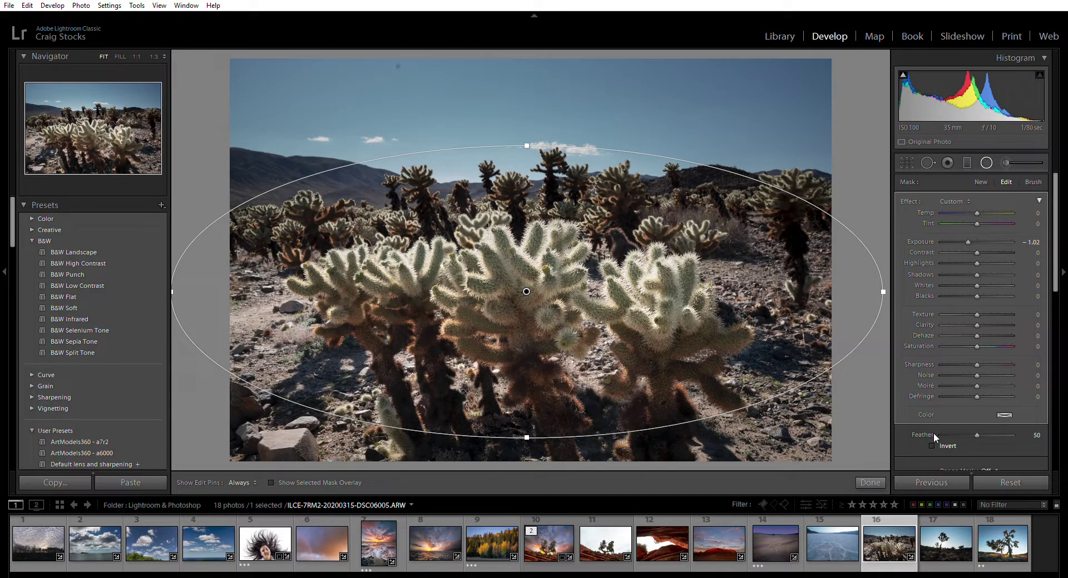
pyautogui.press("'")
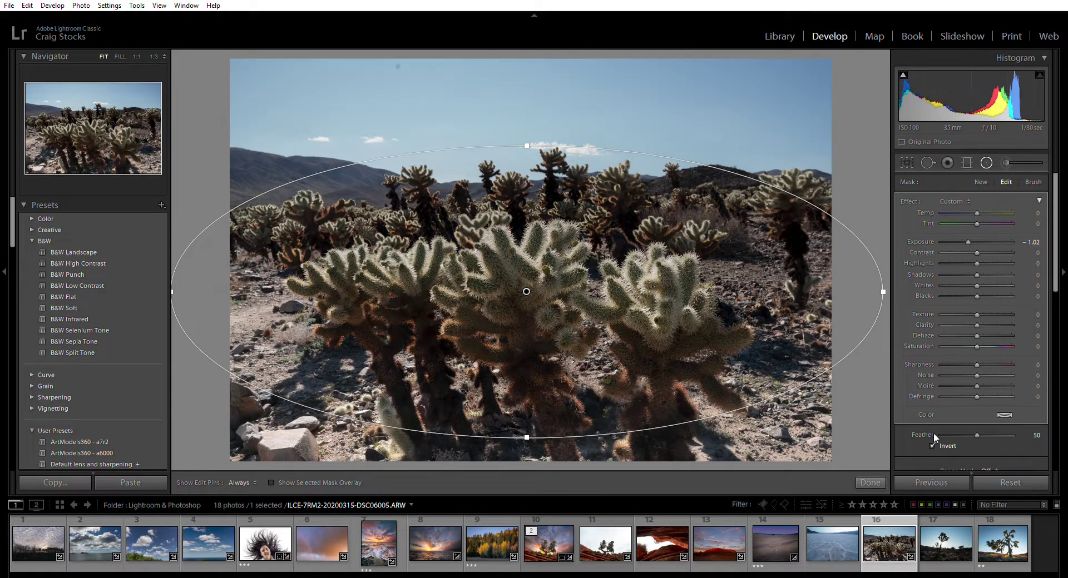
pyautogui.press("'")
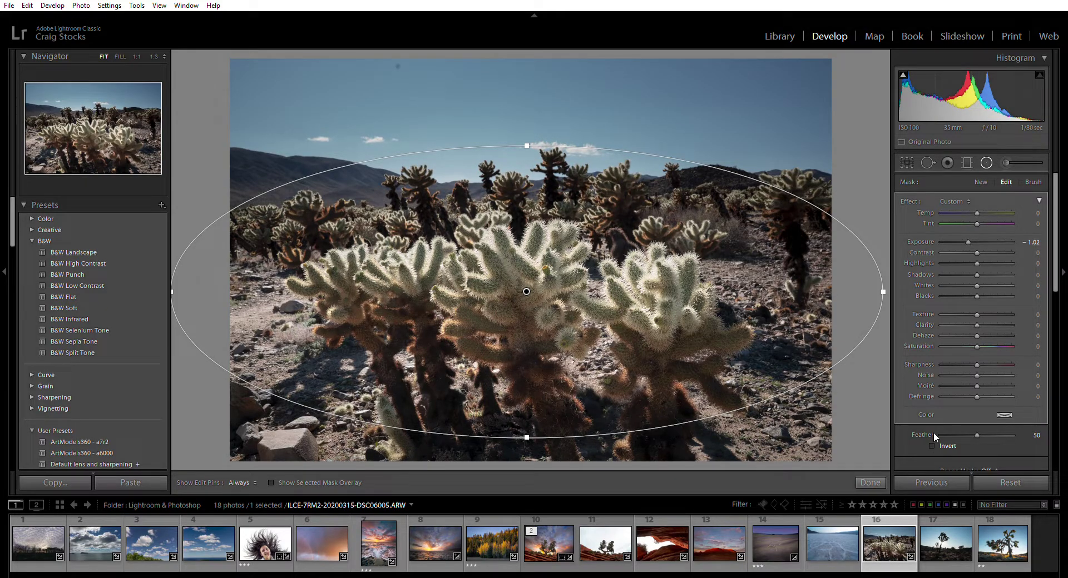
pyautogui.press("'")
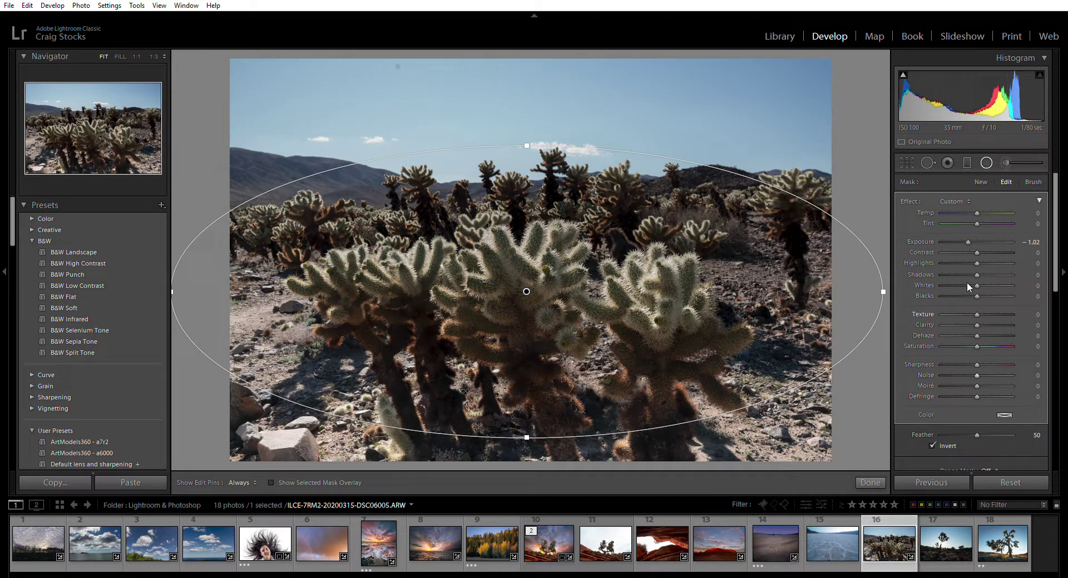
# Reset the radial filter's exposure to 0.00 and set its highlights to -40 and whites to -13.
pyautogui.doubleClick(969, 233)
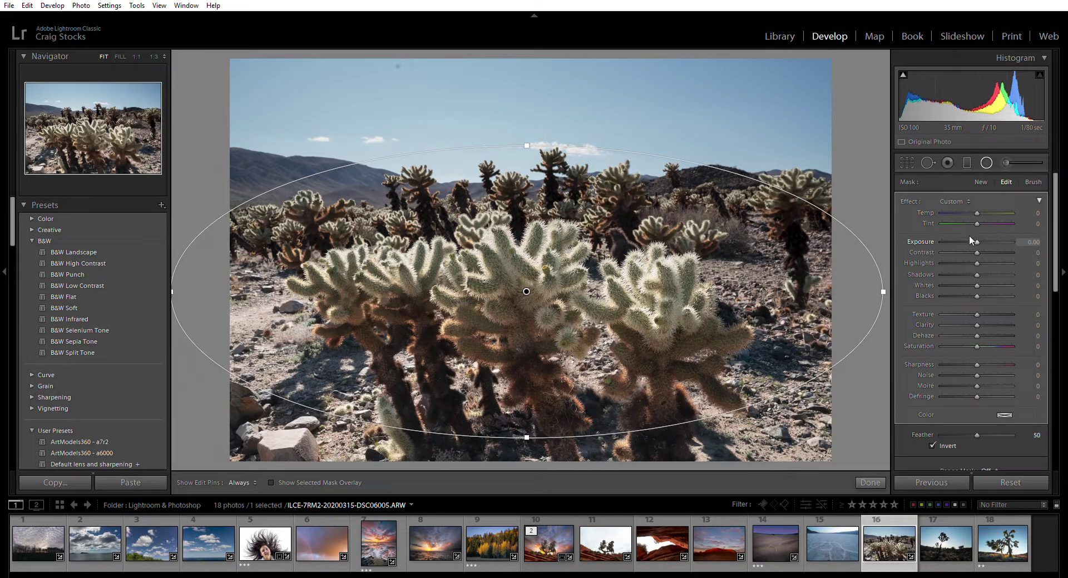
pyautogui.moveTo(977, 255); pyautogui.dragTo(962, 249)
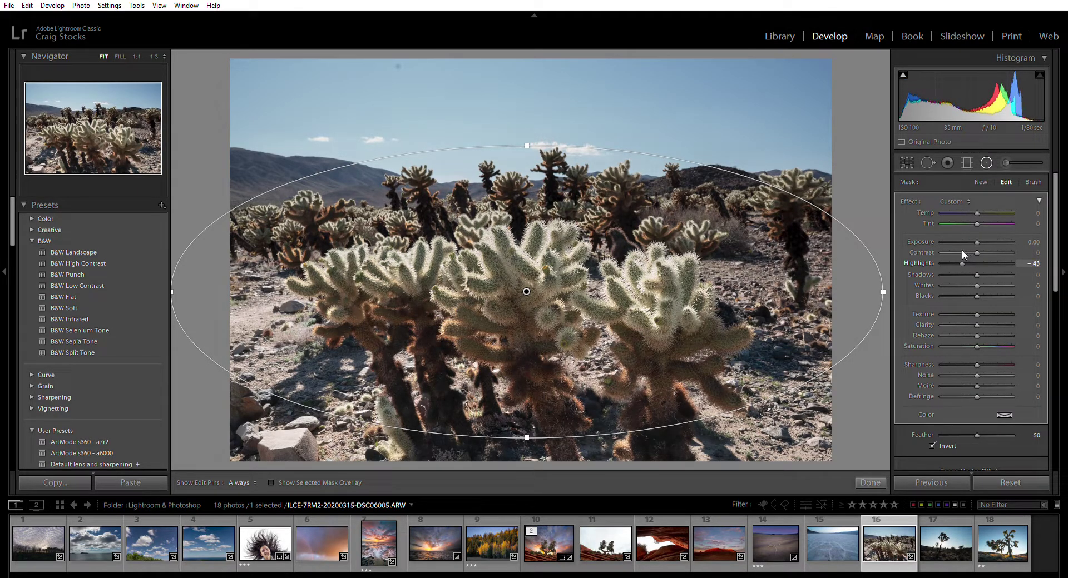
pyautogui.moveTo(977, 285)
pyautogui.mouseDown()
pyautogui.moveTo(976, 270)
pyautogui.moveTo(958, 269)
pyautogui.moveTo(973, 269)
pyautogui.mouseUp()
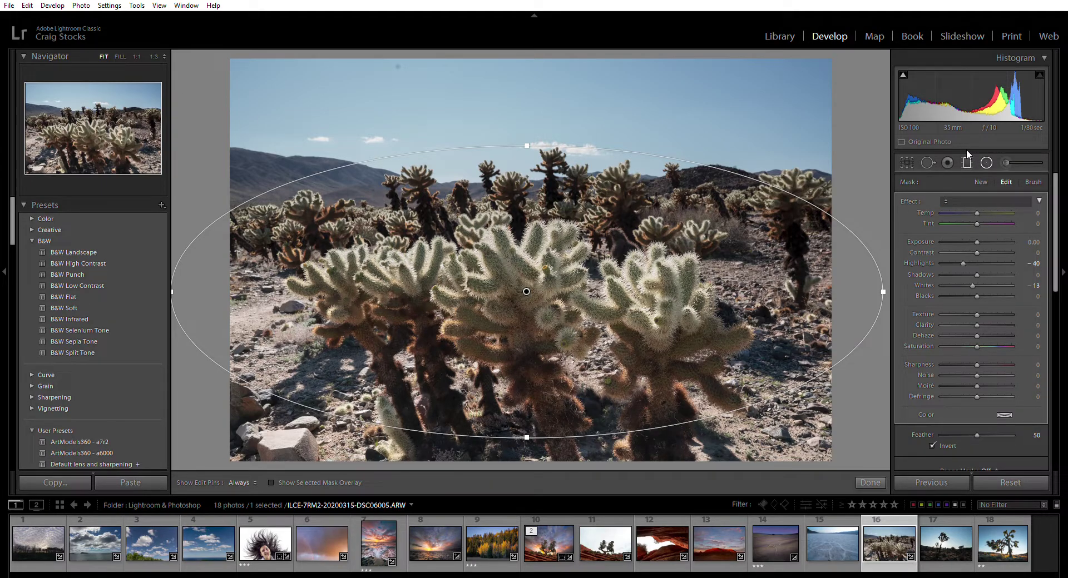
# Lower the graduated filter's exposure slightly and reselect the radial filter centred on the middle cactus.
pyautogui.press('Delete')
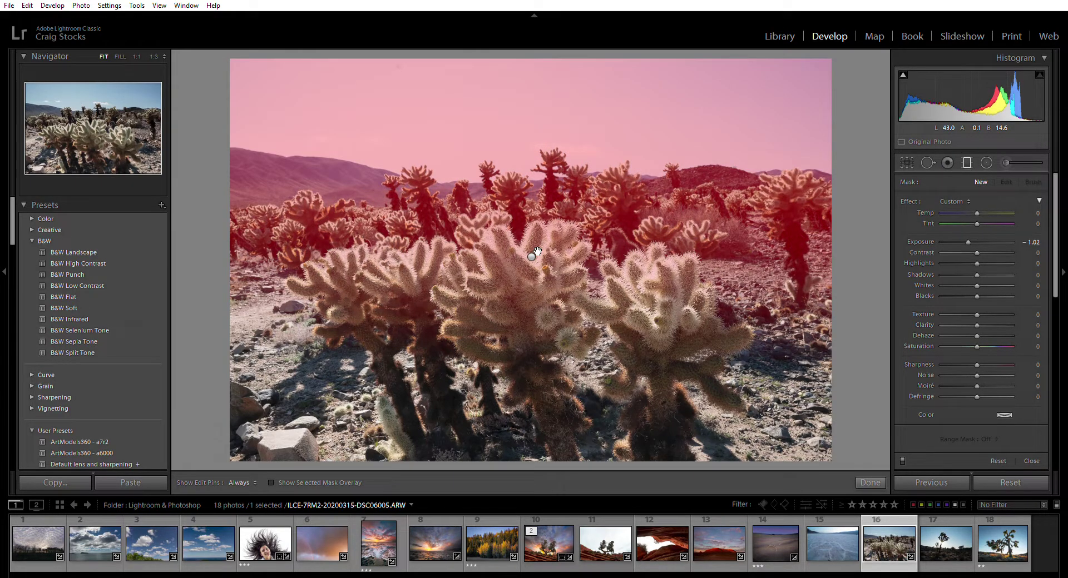
pyautogui.click(535, 253)
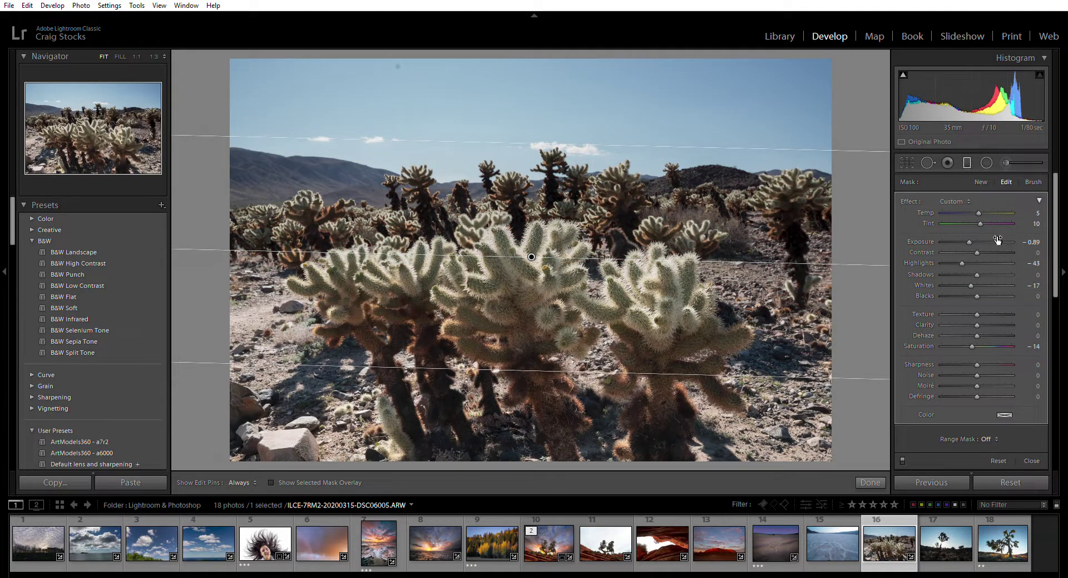
pyautogui.click(969, 239)
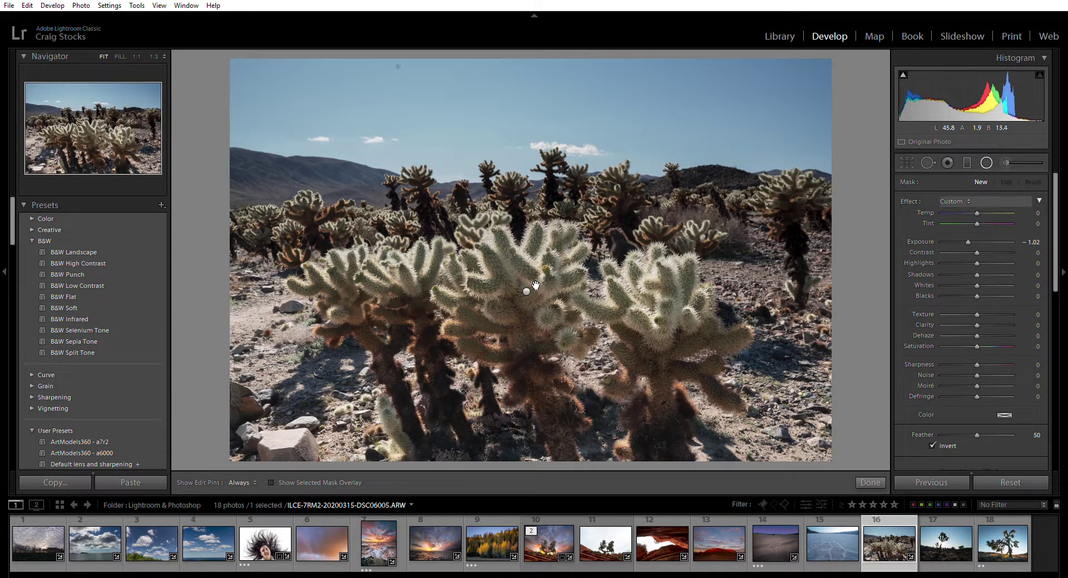
pyautogui.click(533, 287)
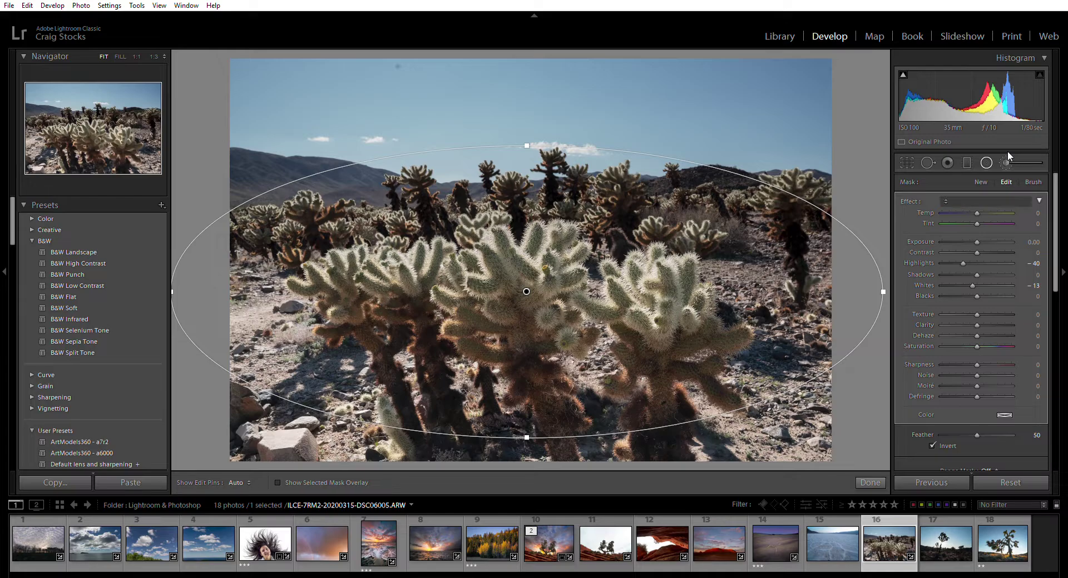
# Paint over the bright desert ground around the cacti with an adjustment brush at size 35, feather 100, flow 100 and exposure -1.02.
pyautogui.press('k')
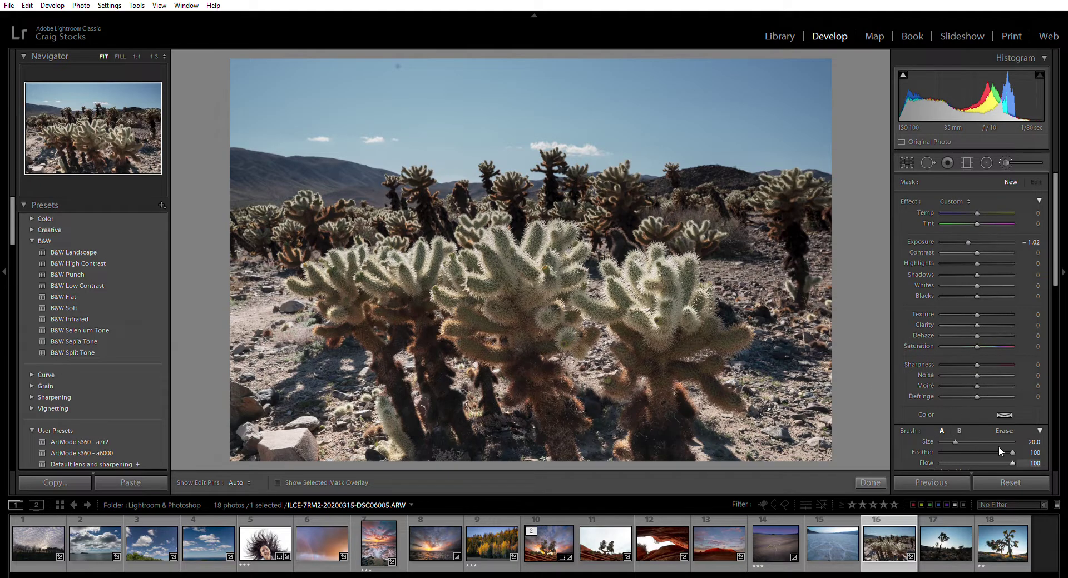
pyautogui.moveTo(1013, 443); pyautogui.dragTo(977, 448)
pyautogui.doubleClick(979, 446)
pyautogui.click(969, 433)
pyautogui.moveTo(968, 433); pyautogui.dragTo(968, 432)
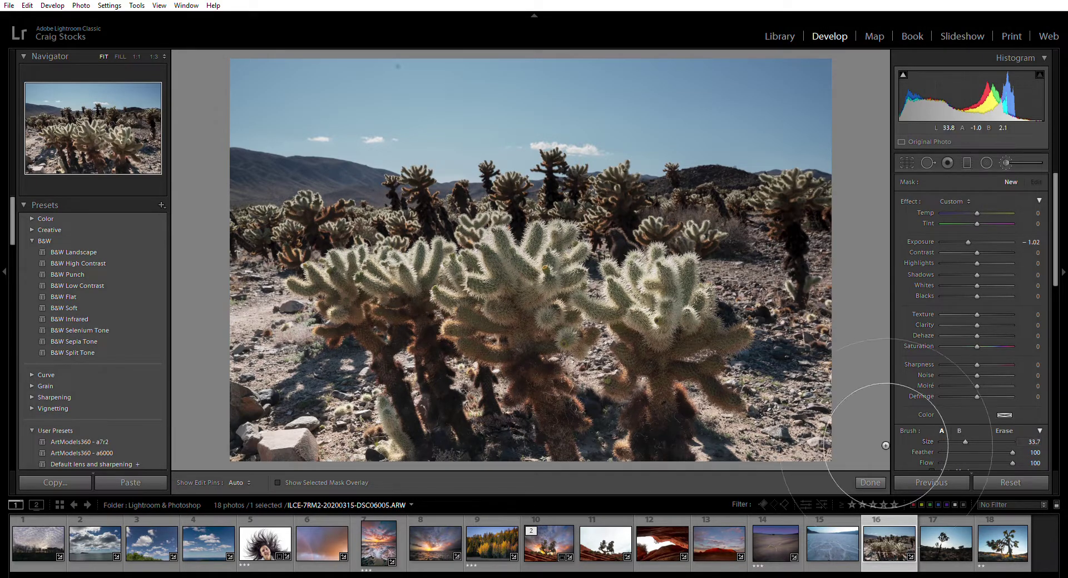
pyautogui.scroll(-3, 840, 406)
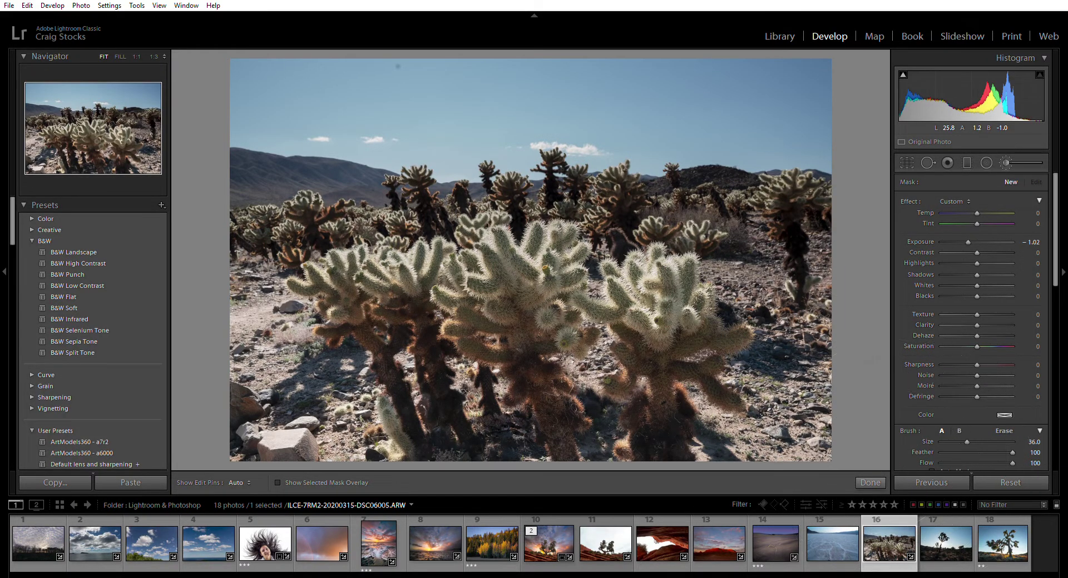
pyautogui.scroll(3, 887, 448)
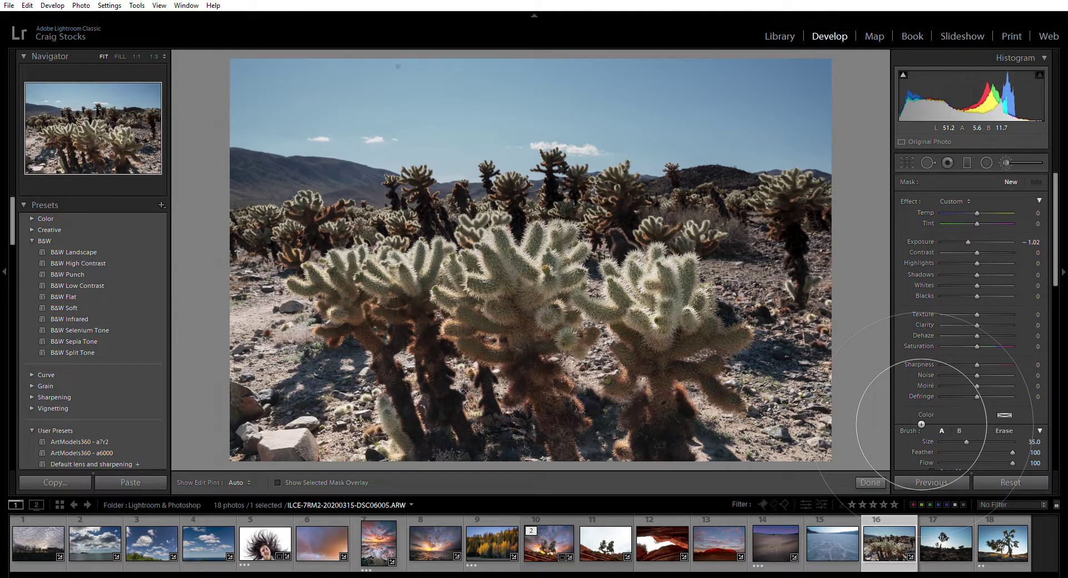
pyautogui.press('h')
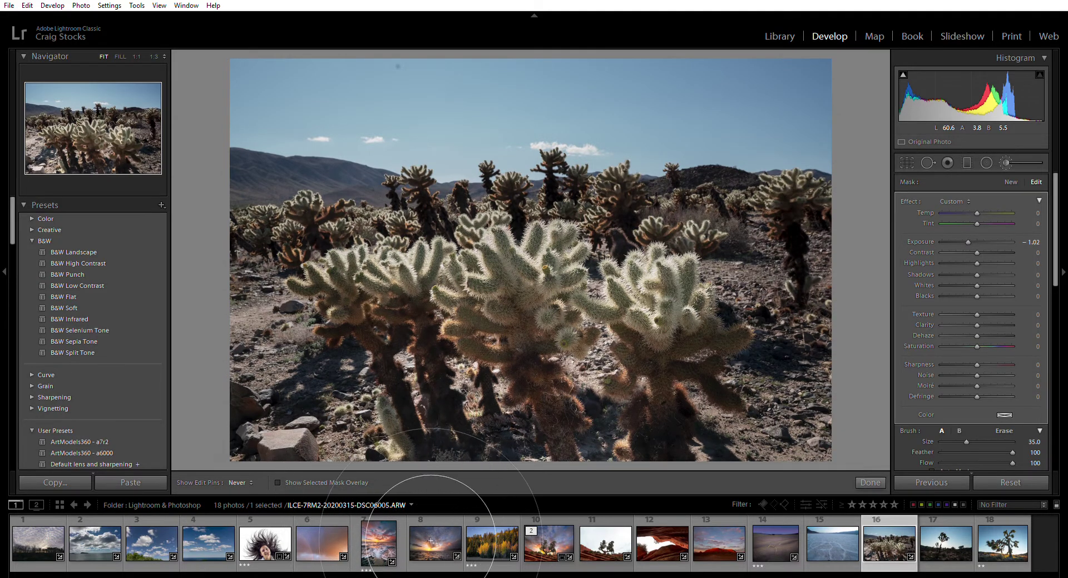
pyautogui.press('h')
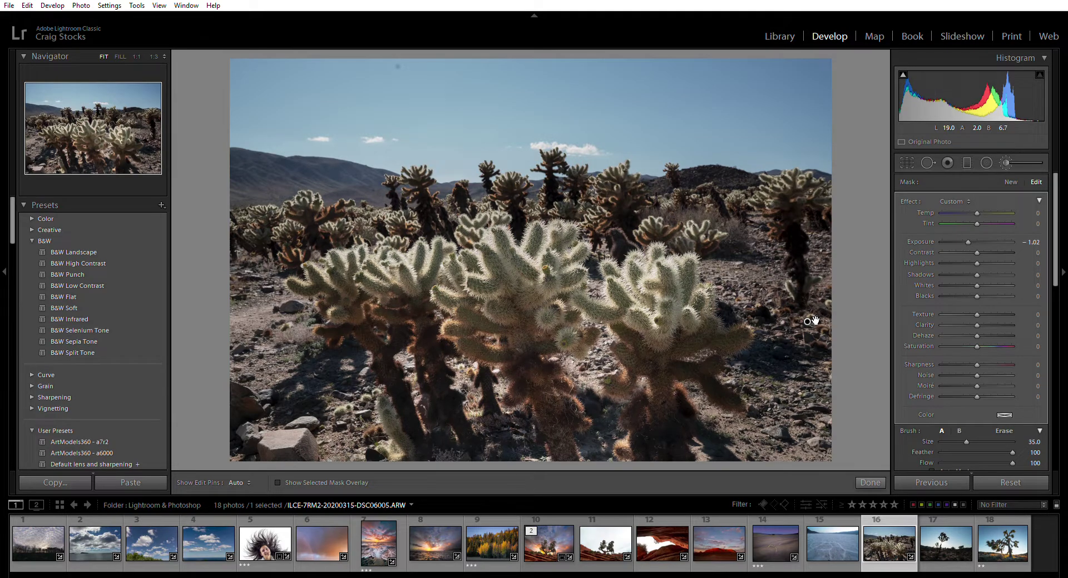
# Set the brushed ground adjustment to exposure -0.57, highlights -30 and whites -22.
pyautogui.moveTo(813, 321)
pyautogui.click(967, 232)
pyautogui.moveTo(969, 232); pyautogui.dragTo(965, 253)
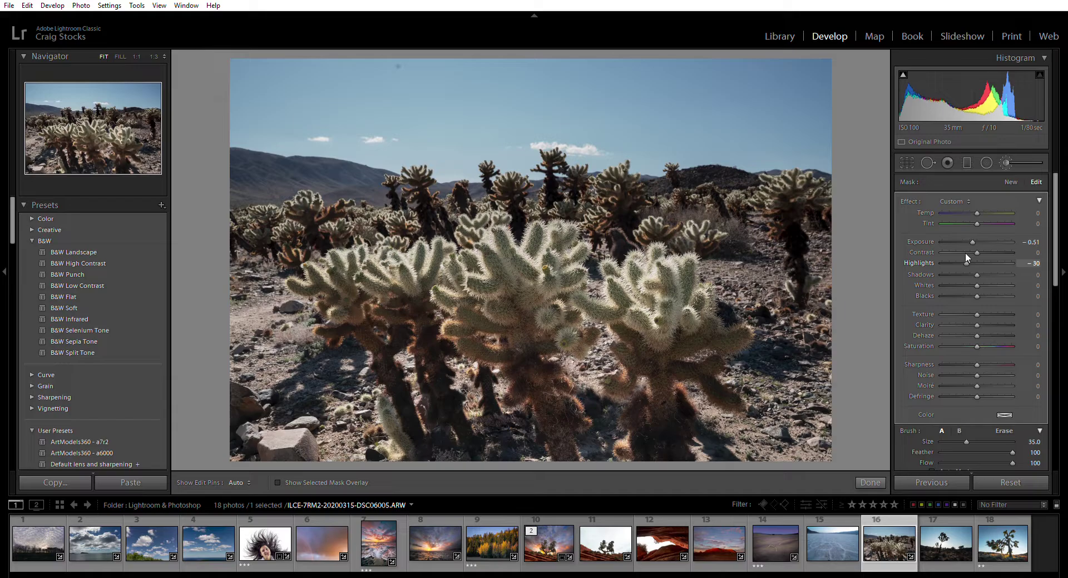
pyautogui.click(974, 230)
pyautogui.moveTo(976, 284); pyautogui.dragTo(968, 277)
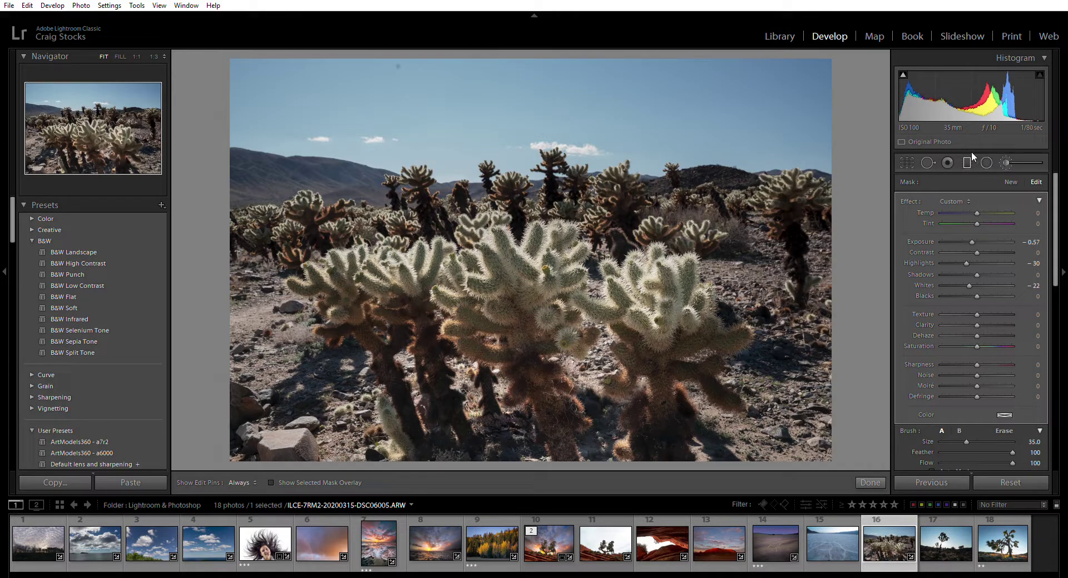
# Examine the edit pins of the graduated filter, radial filter and adjustment brush, toggling the pin display between hidden and shown.
pyautogui.press('m')
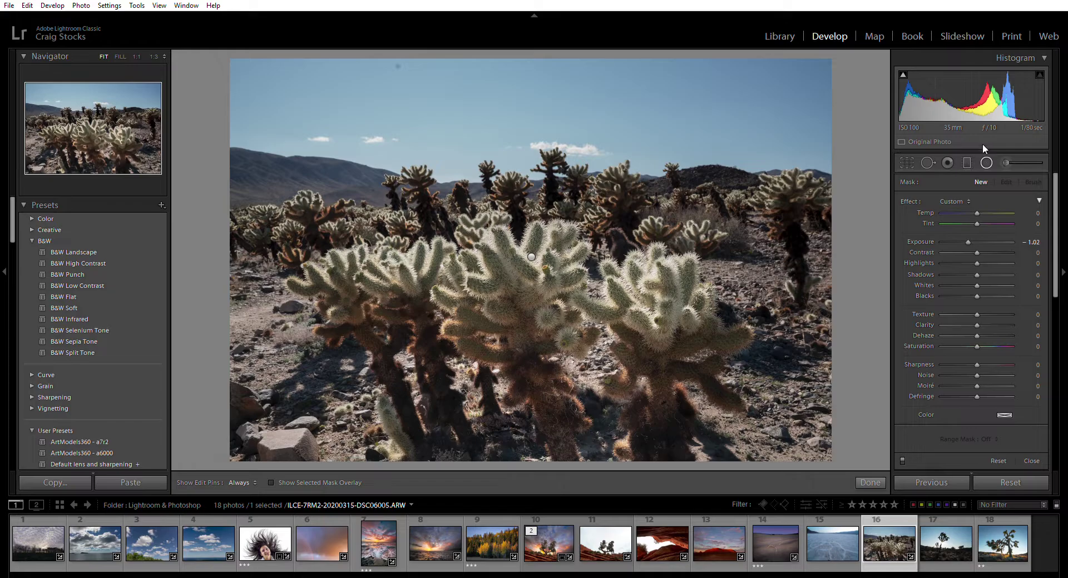
pyautogui.hotkey('shift', 'm')
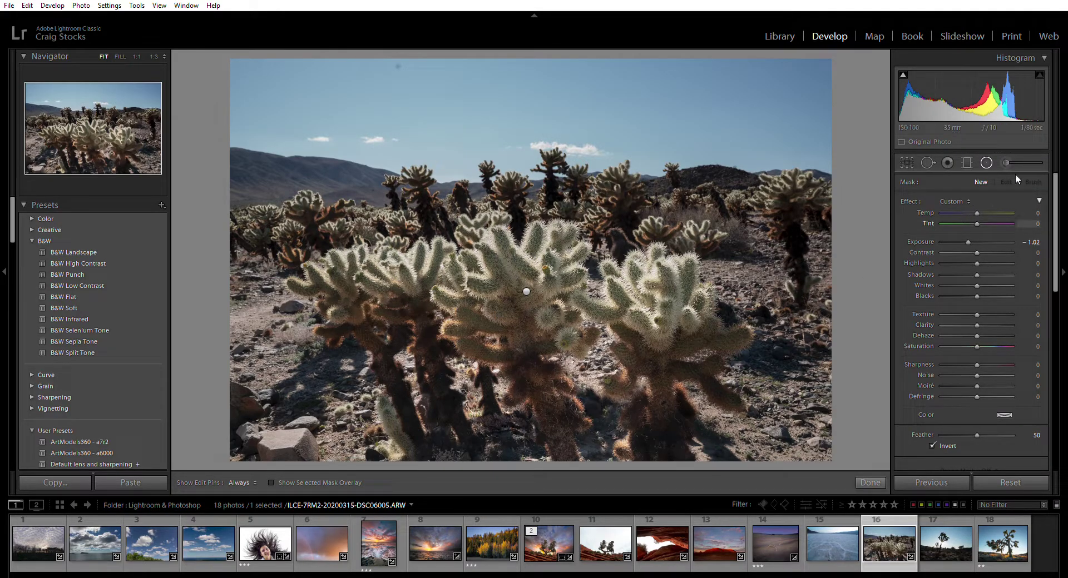
pyautogui.press('h')
pyautogui.press('k')
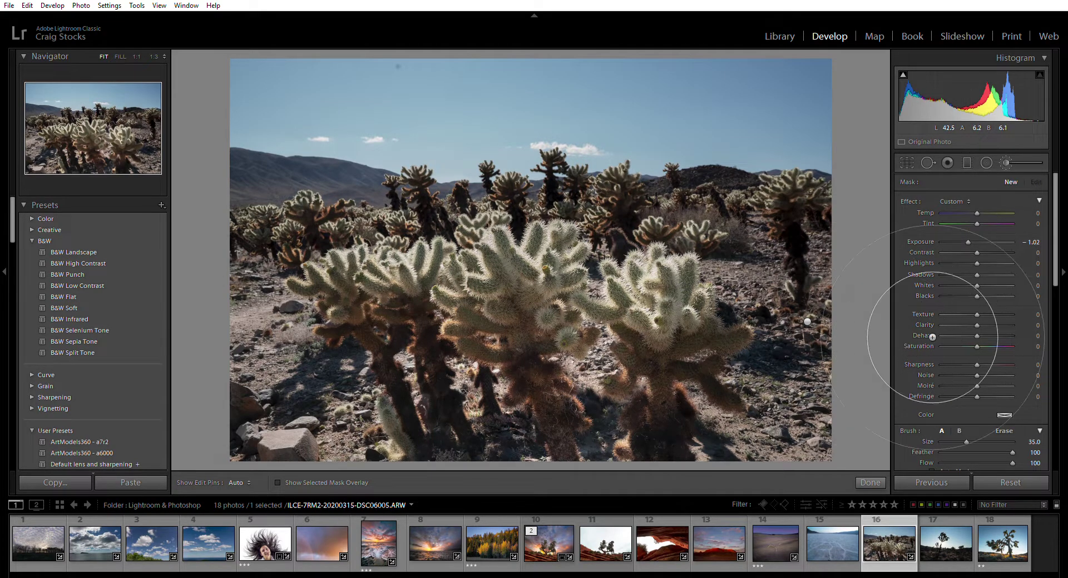
pyautogui.press('h')
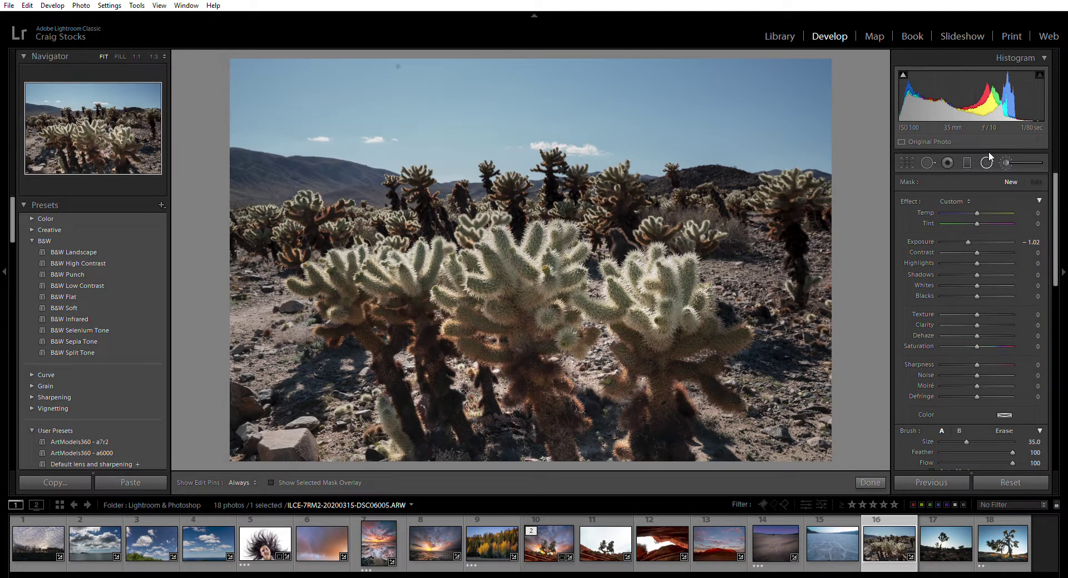
# Draw a wide, flat inverted radial filter with feather 50 and centre it over the dark cacti along the horizon.
pyautogui.click(987, 156)
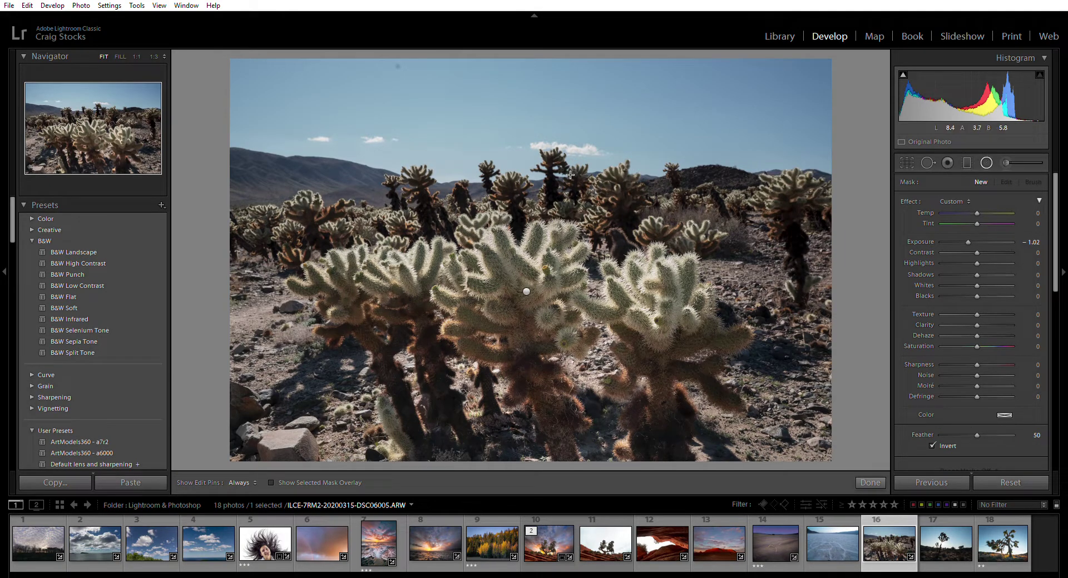
pyautogui.moveTo(489, 179); pyautogui.dragTo(939, 247)
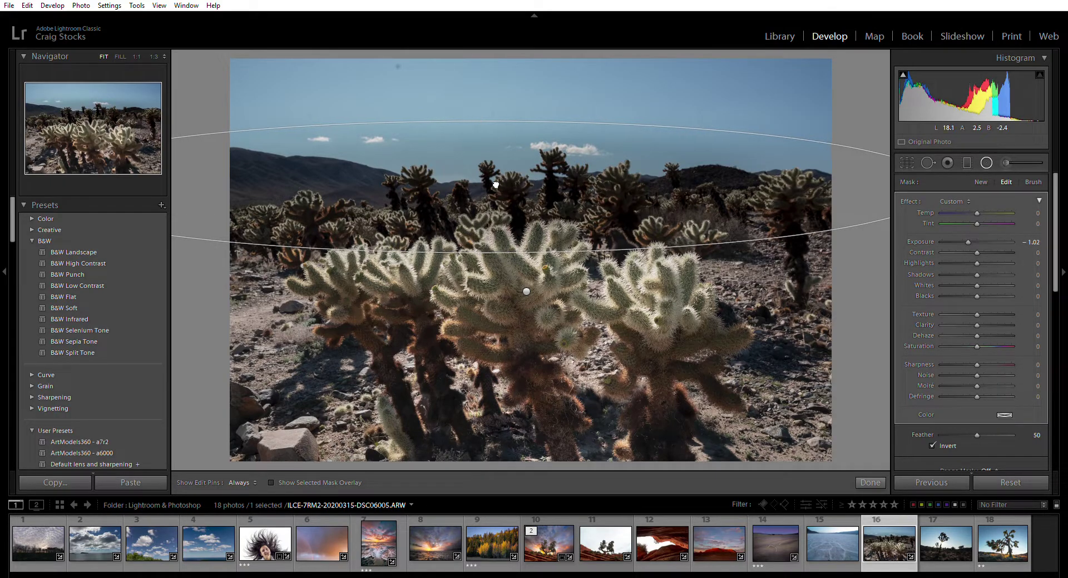
pyautogui.moveTo(495, 184); pyautogui.dragTo(539, 195)
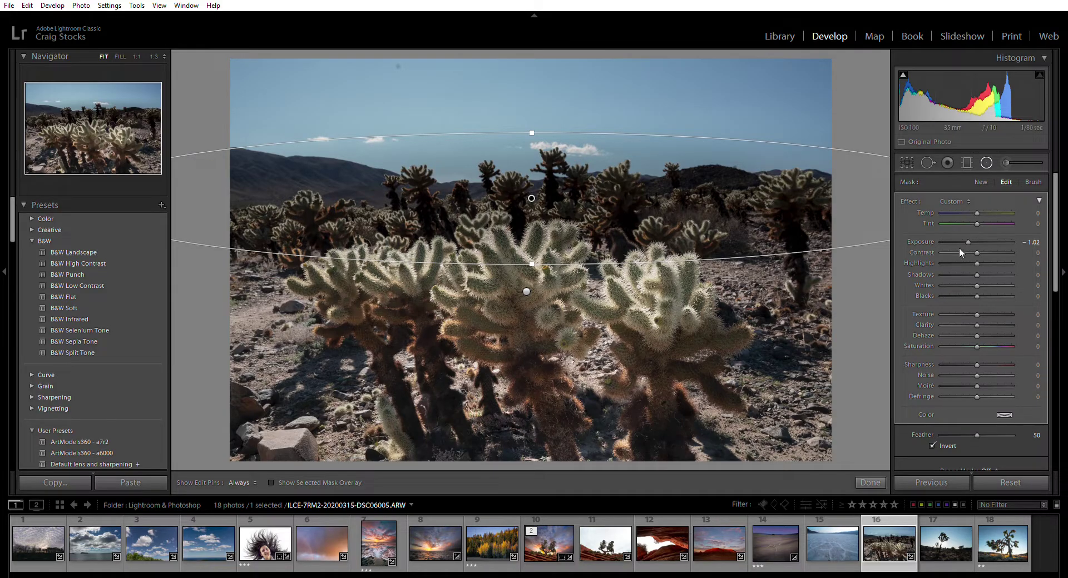
# Reset the horizon radial filter's exposure to 0.00, set its shadows to 56, and close the radial filter tool.
pyautogui.doubleClick(969, 231)
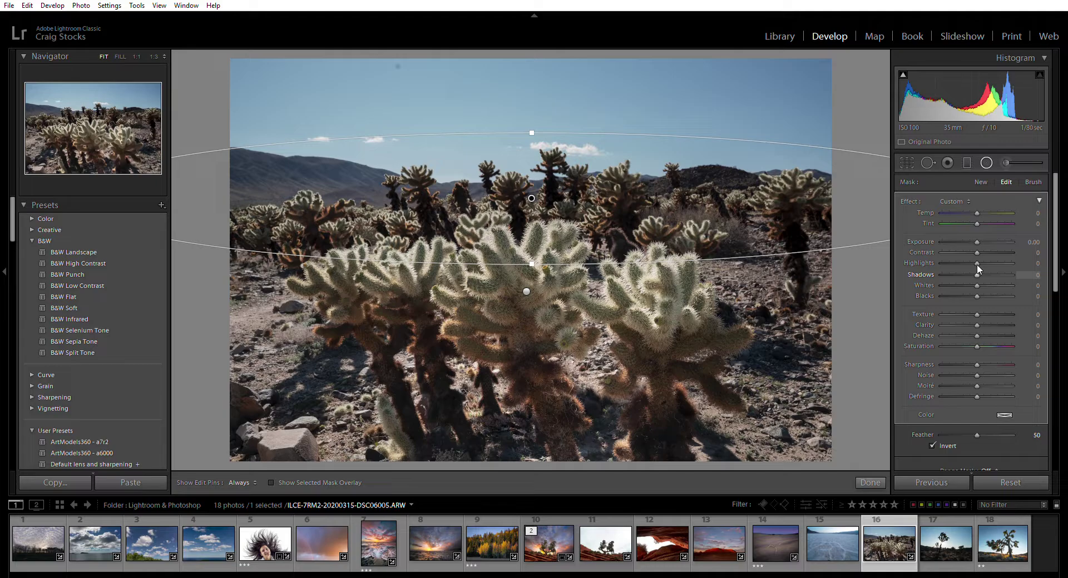
pyautogui.moveTo(979, 264); pyautogui.dragTo(997, 265)
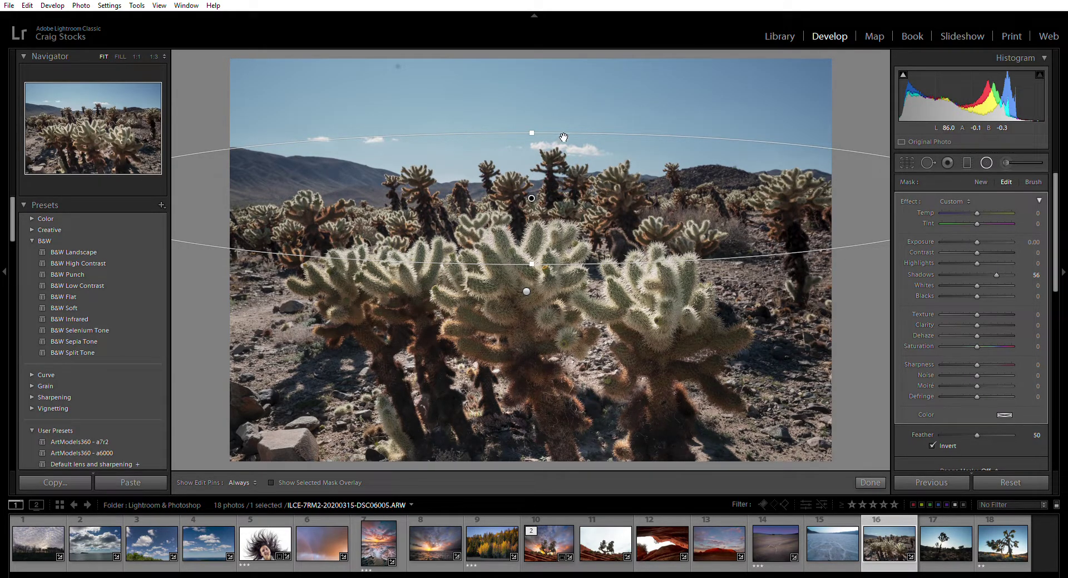
pyautogui.click(987, 150)
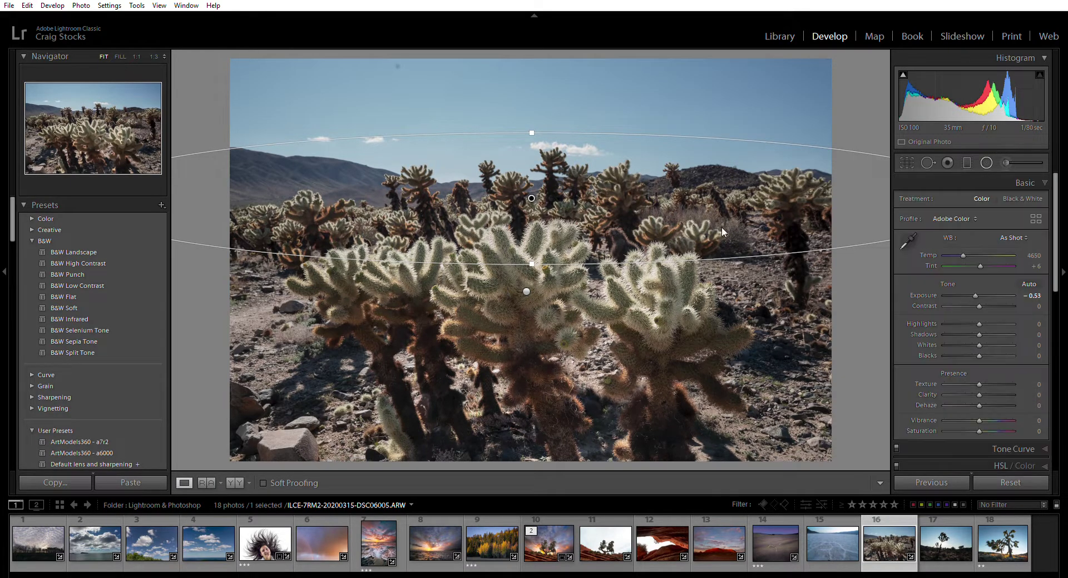